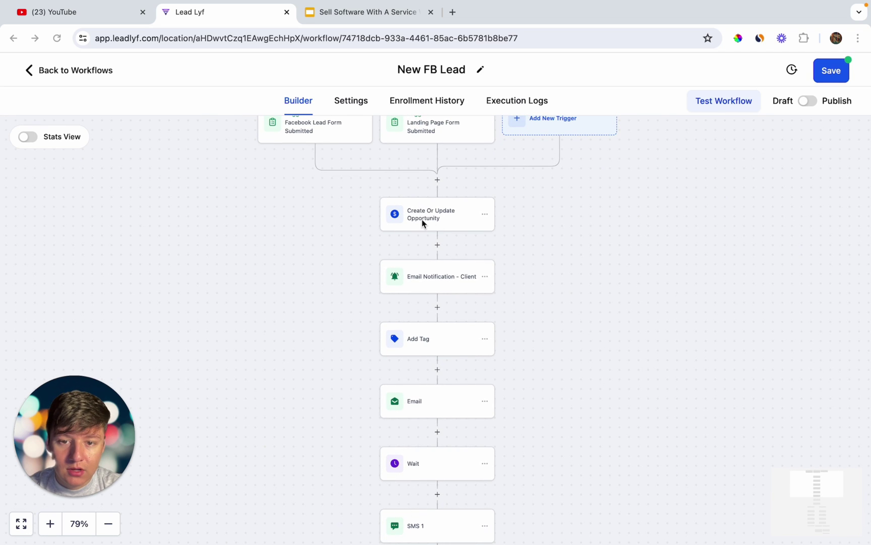
# Examine the New FB Lead workflow from opportunity creation through the email, wait and SMS actions to both lead-response branches
pyautogui.scroll(-2, 424, 222)
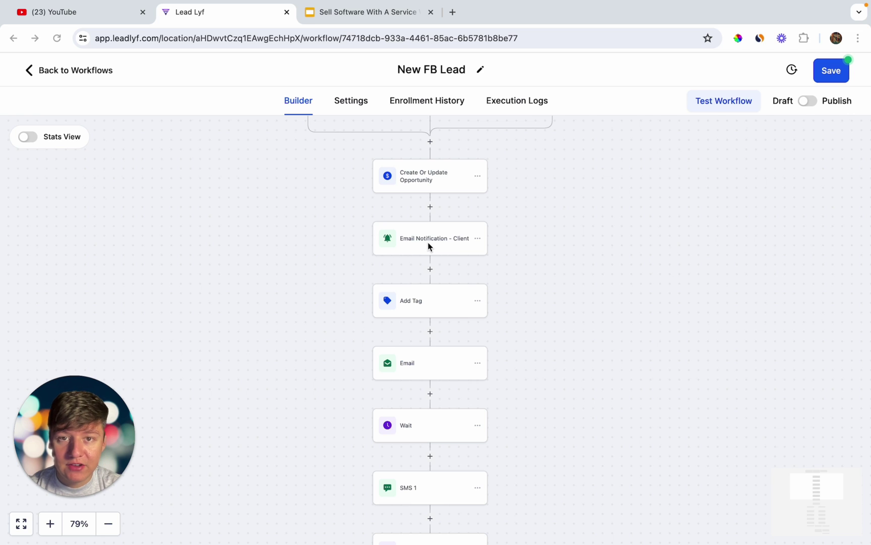
pyautogui.scroll(-2, 450, 320)
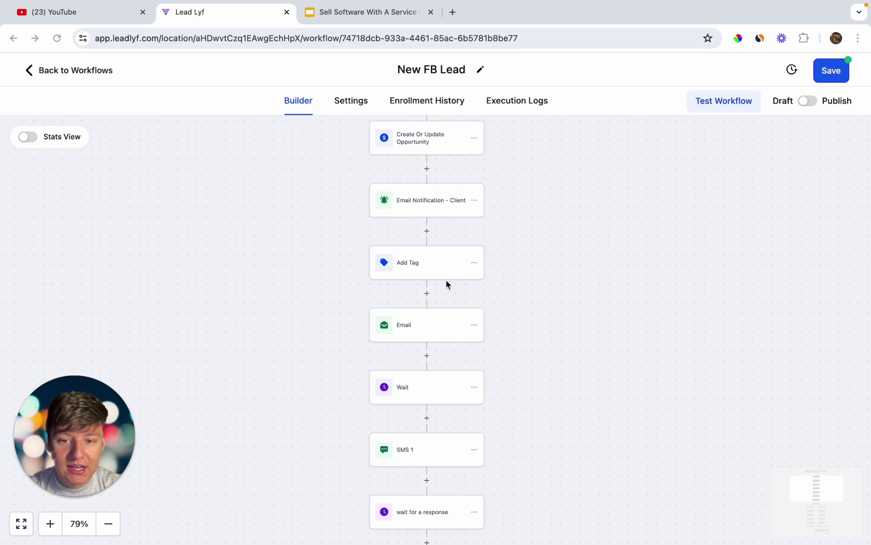
pyautogui.scroll(-4, 399, 245)
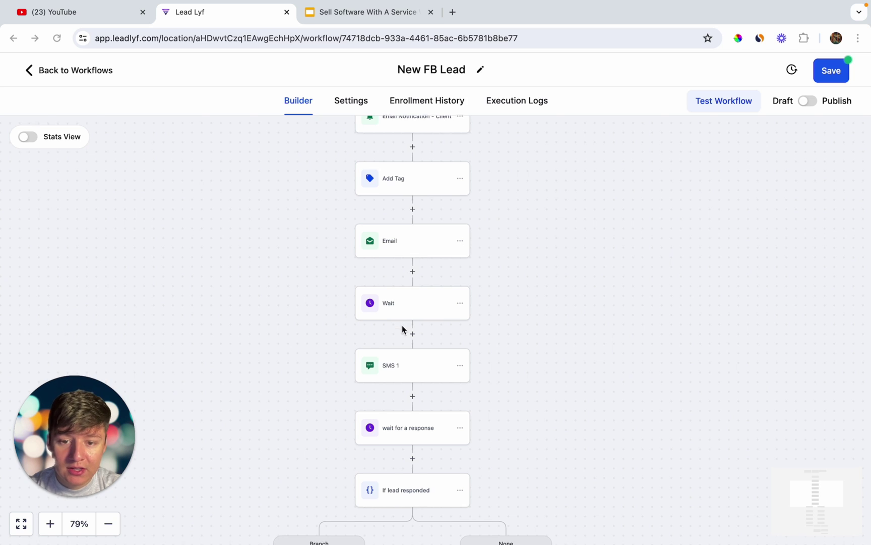
pyautogui.scroll(-3, 402, 329)
pyautogui.scroll(-4, 435, 326)
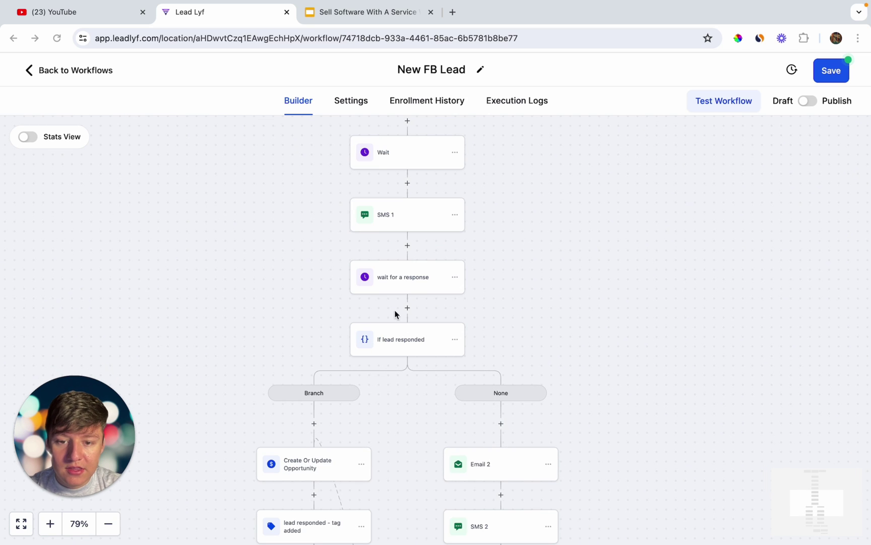
pyautogui.scroll(-6, 396, 353)
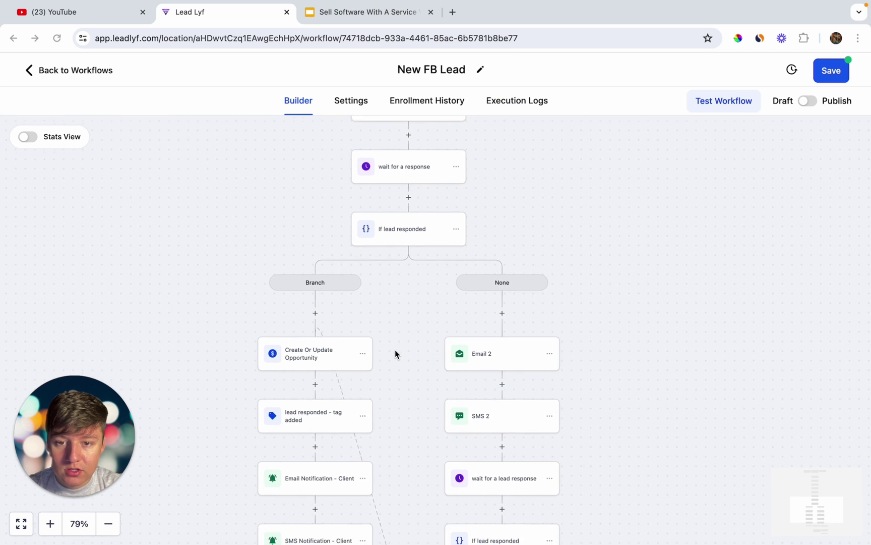
pyautogui.scroll(-4, 420, 262)
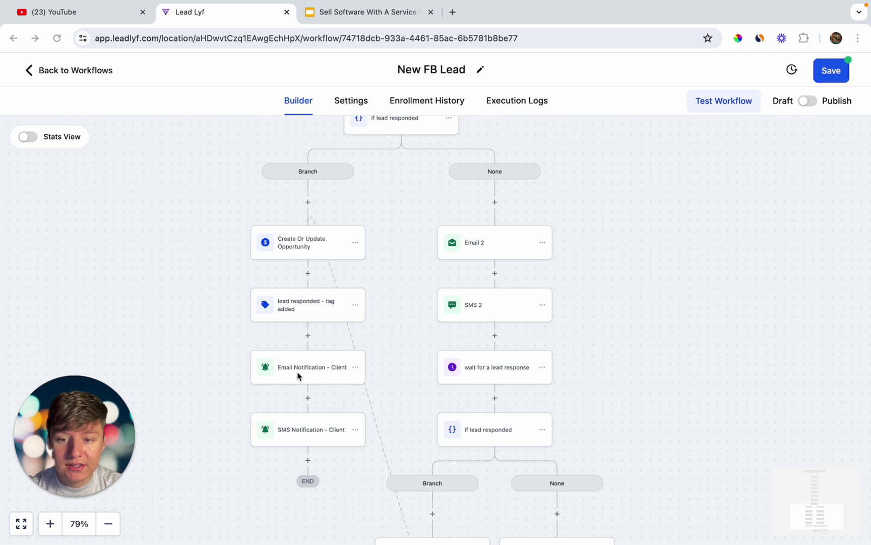
pyautogui.scroll(1, 298, 375)
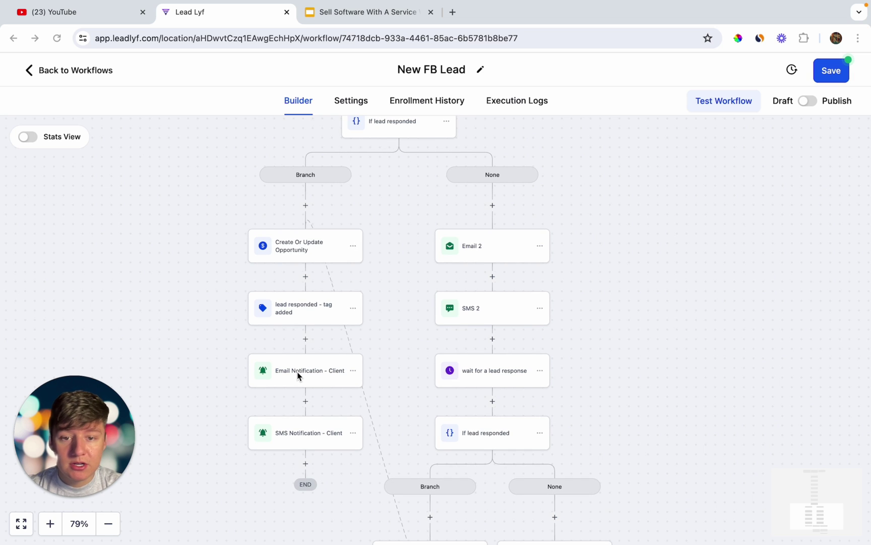
pyautogui.scroll(3, 297, 377)
pyautogui.scroll(-3, 379, 201)
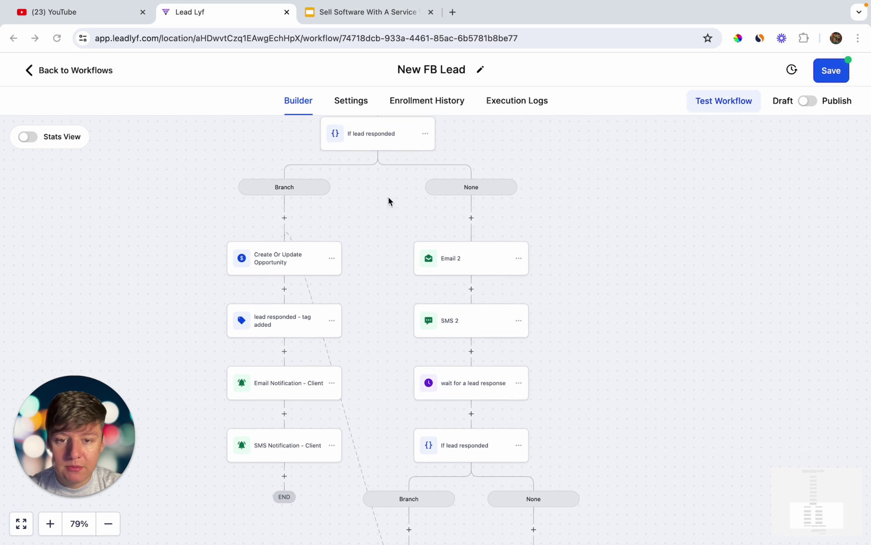
pyautogui.scroll(-3, 464, 347)
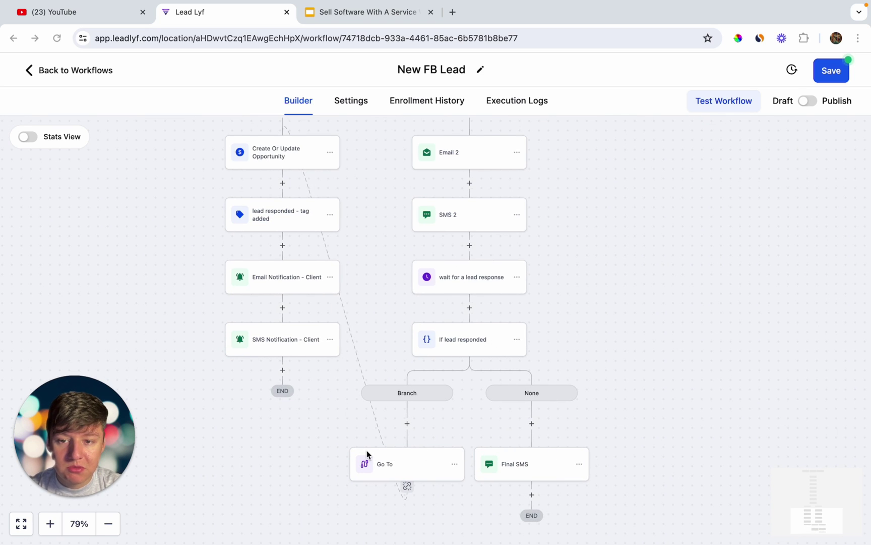
pyautogui.scroll(6, 357, 252)
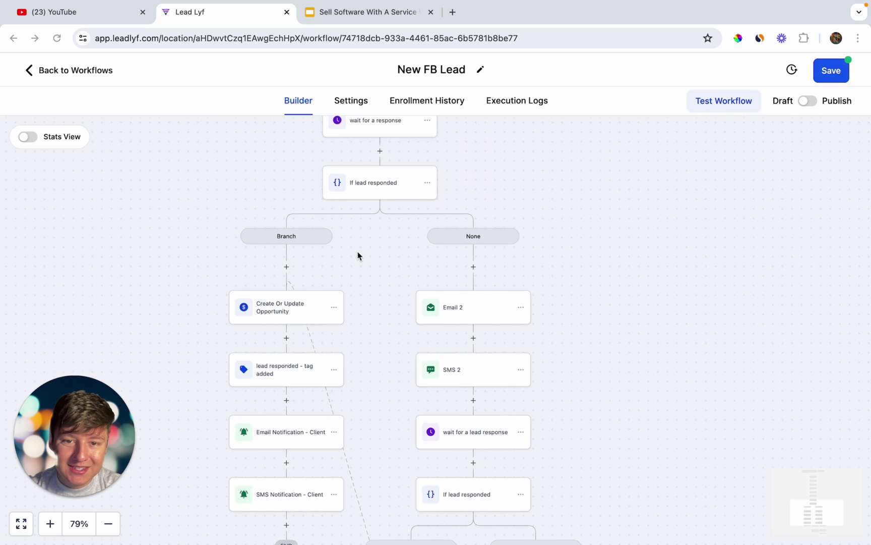
pyautogui.hscroll(-2, 357, 251)
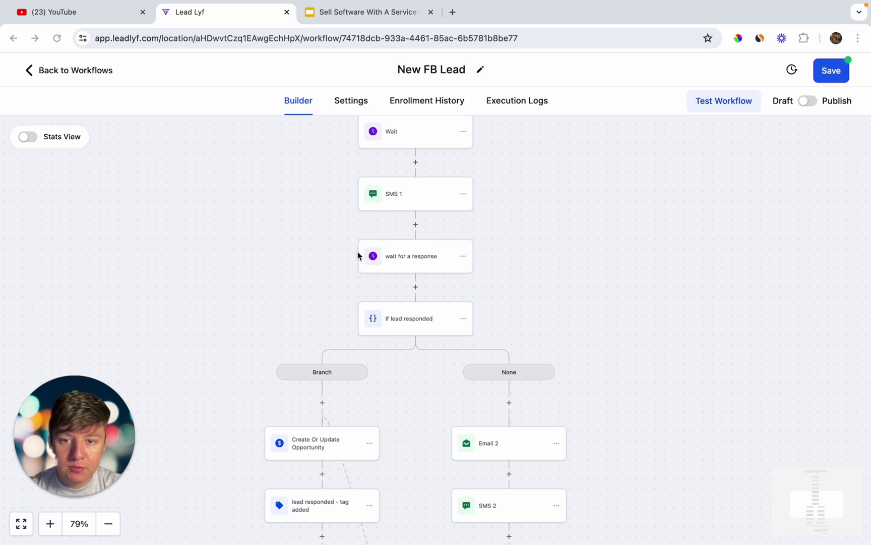
# Leave the workflow builder and review the Paid Ads pipeline stages in the account's opportunities
pyautogui.click(81, 70)
pyautogui.click(98, 288)
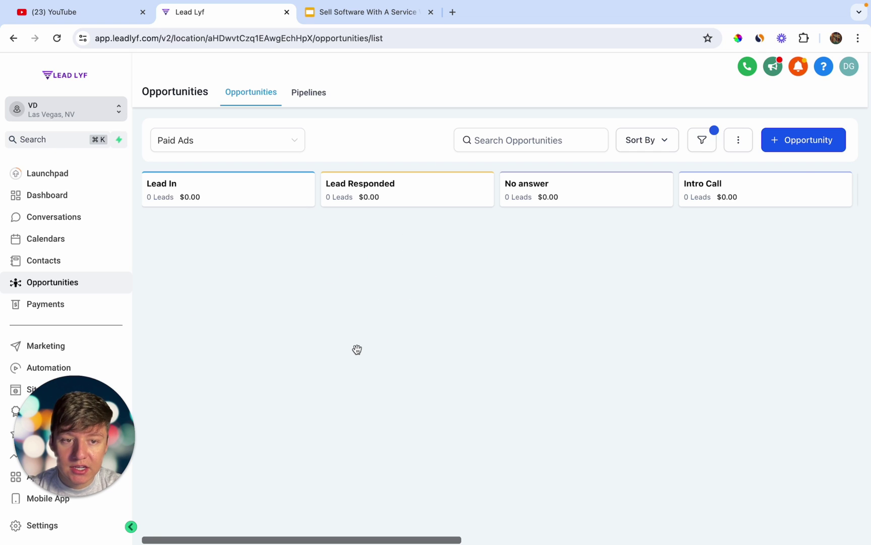
pyautogui.hscroll(3, 357, 350)
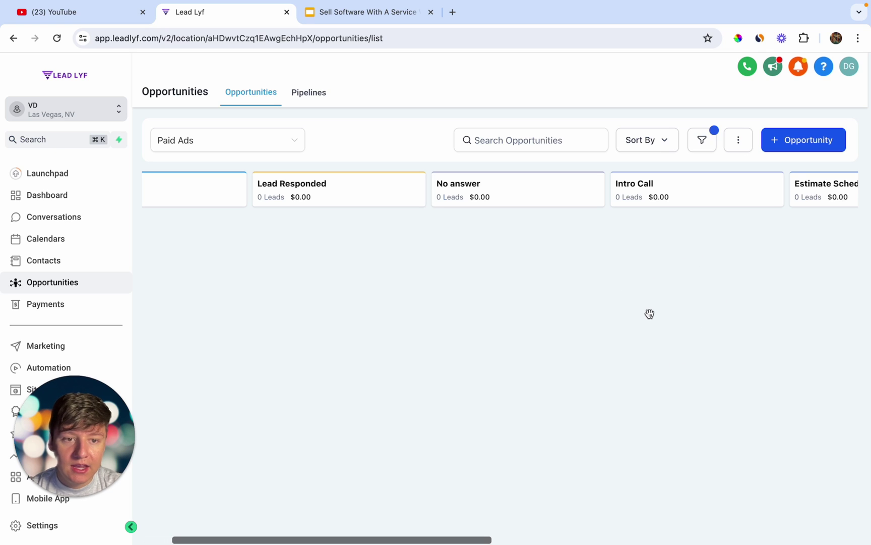
pyautogui.hscroll(1, 649, 314)
pyautogui.hscroll(-2, 650, 314)
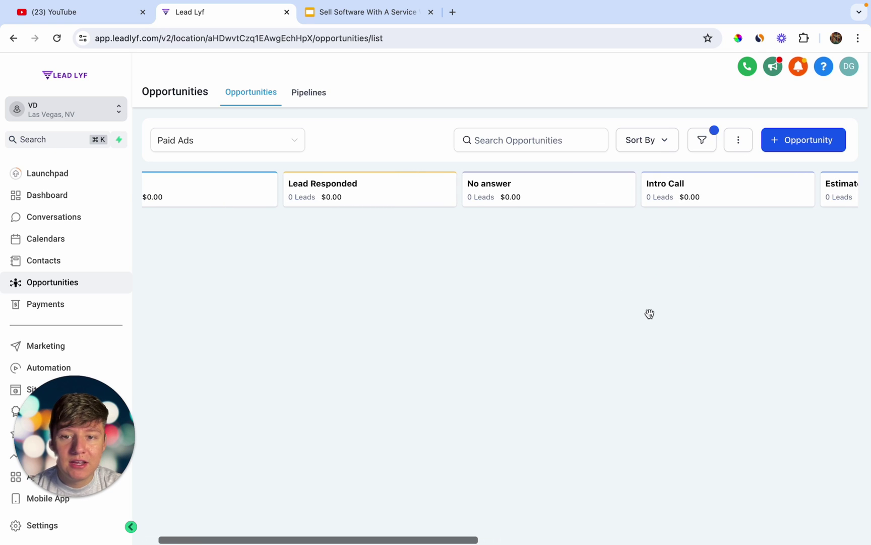
pyautogui.hscroll(-2, 649, 314)
pyautogui.hscroll(-1, 649, 314)
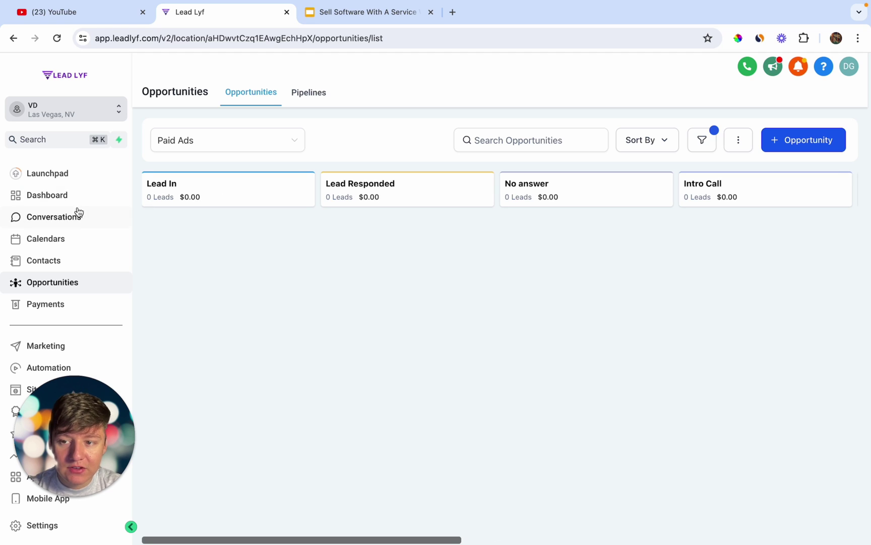
# Review the account dashboard, including opportunity status, conversion rate, funnel, stage distribution and lead source report
pyautogui.click(62, 198)
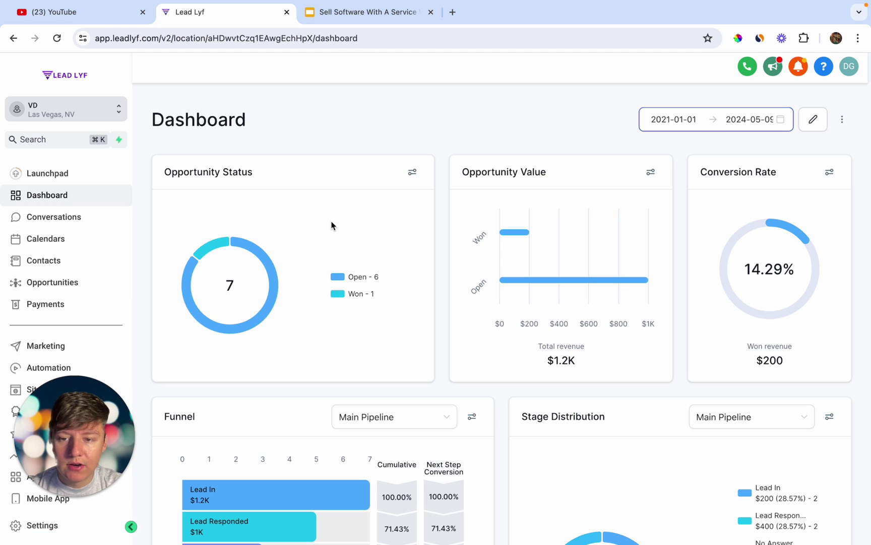
pyautogui.scroll(-1, 332, 225)
pyautogui.scroll(-1, 332, 225)
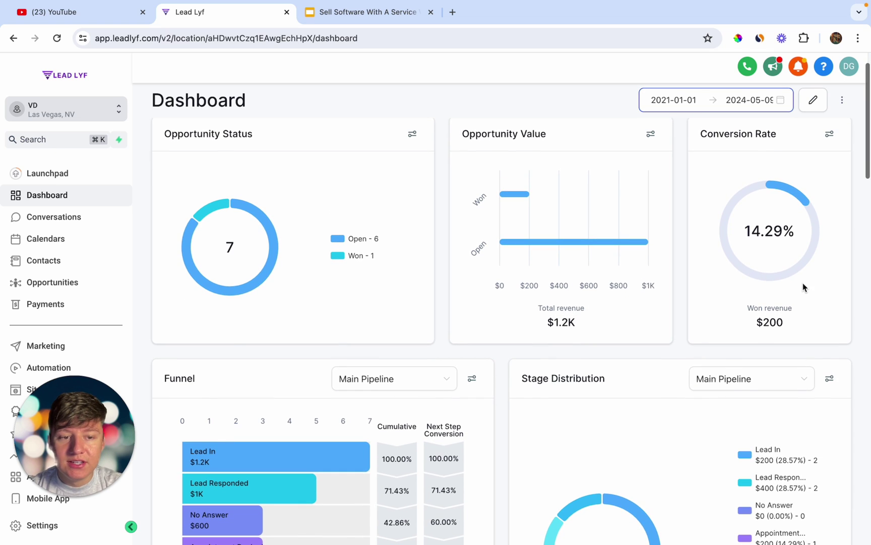
pyautogui.scroll(-5, 517, 263)
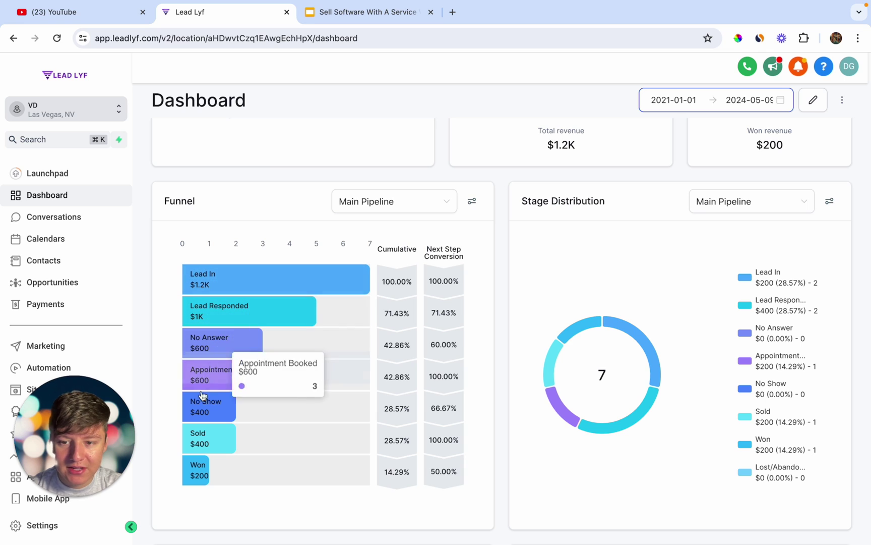
pyautogui.scroll(-5, 210, 426)
pyautogui.scroll(-8, 210, 426)
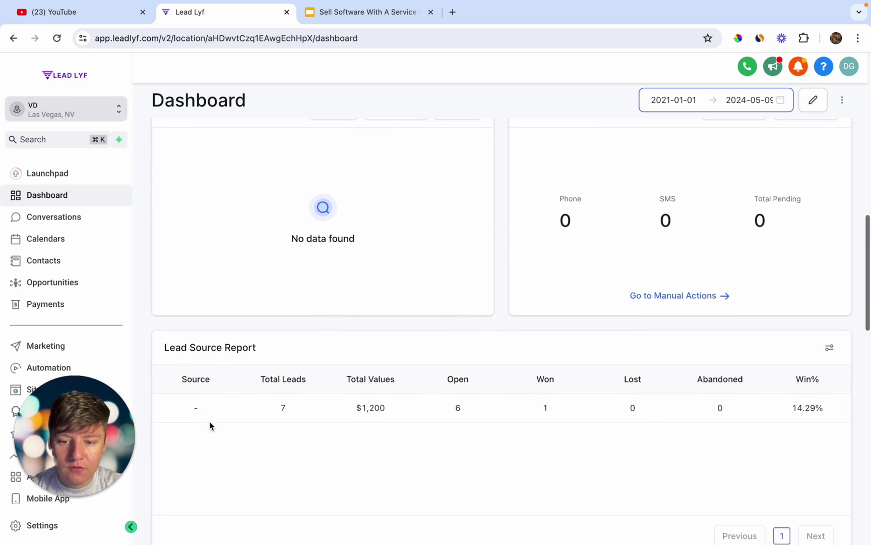
pyautogui.scroll(13, 210, 426)
# Examine the Google Ads report's impressions, clicks, conversions, cost figures and campaign table
pyautogui.moveTo(76, 424); pyautogui.dragTo(299, 360)
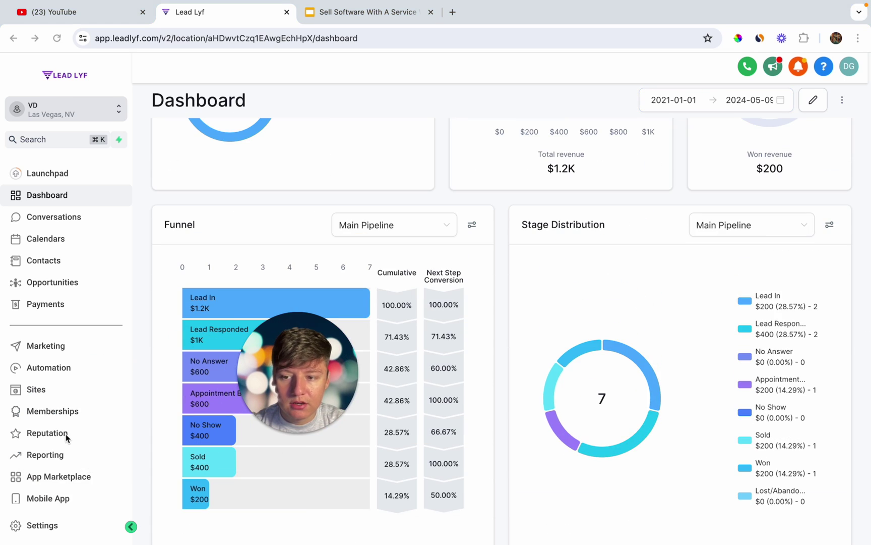
pyautogui.click(53, 456)
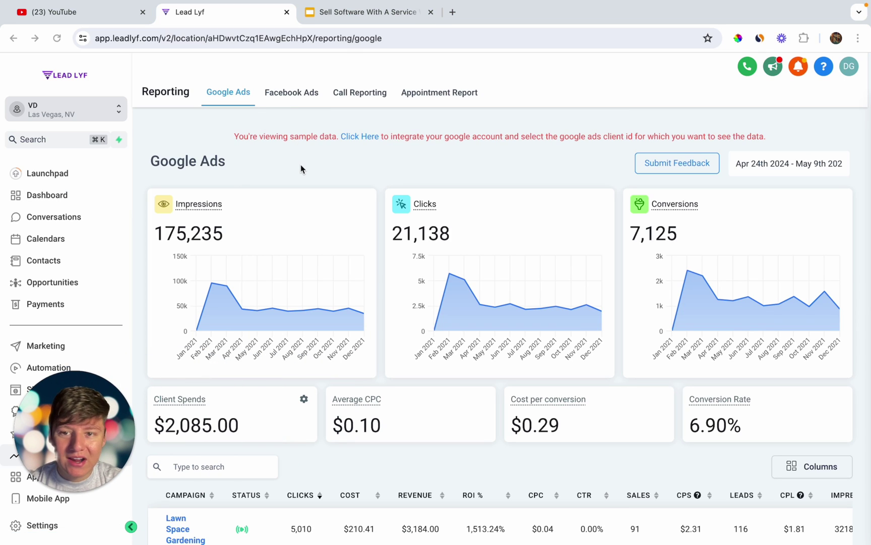
pyautogui.scroll(-5, 301, 166)
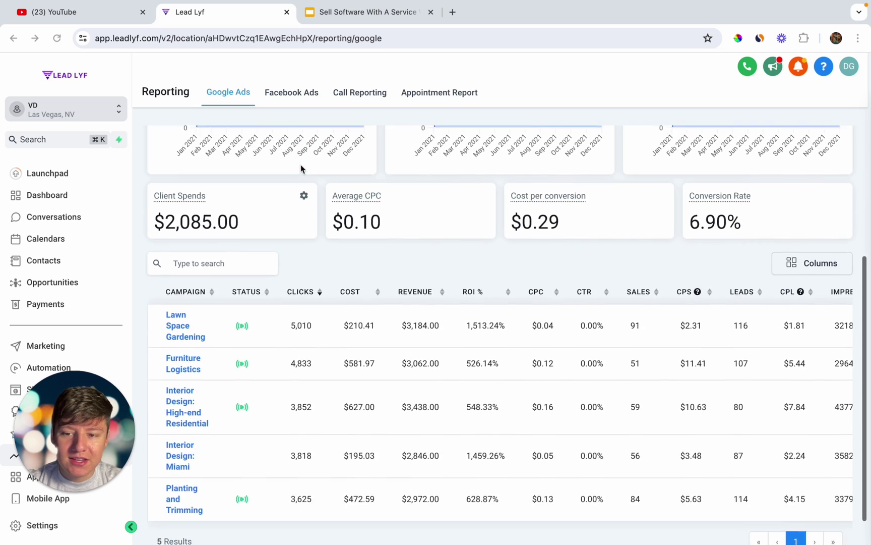
pyautogui.scroll(4, 332, 389)
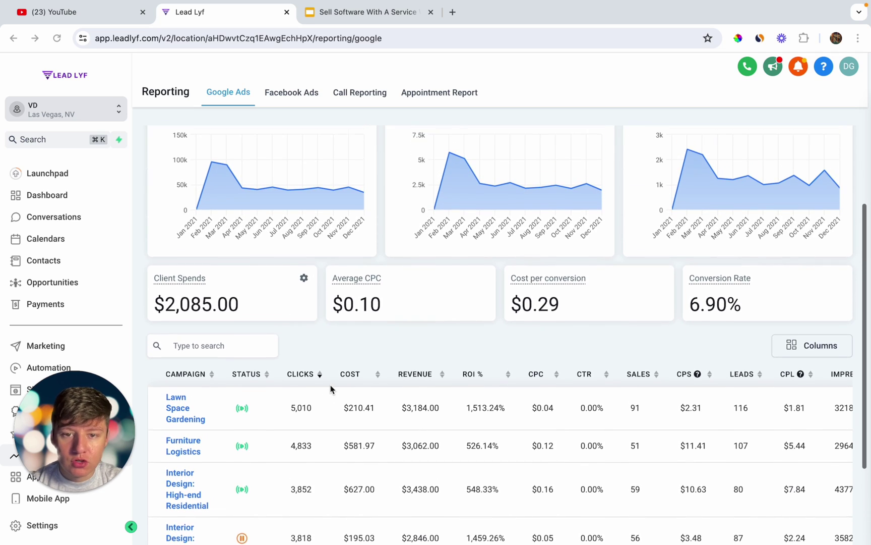
pyautogui.scroll(1, 330, 384)
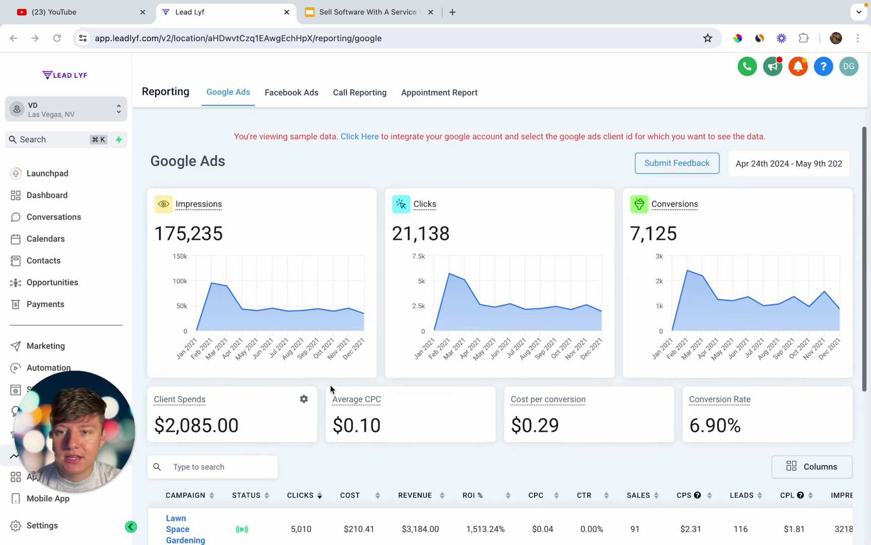
# Review the full contacts list, and open the account's conversations inbox
pyautogui.click(44, 260)
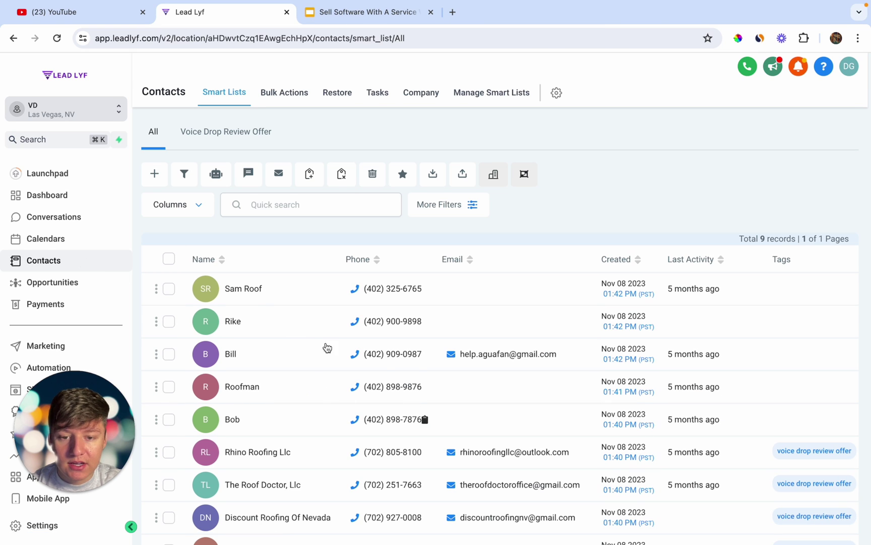
pyautogui.scroll(-1, 467, 420)
pyautogui.scroll(1, 467, 421)
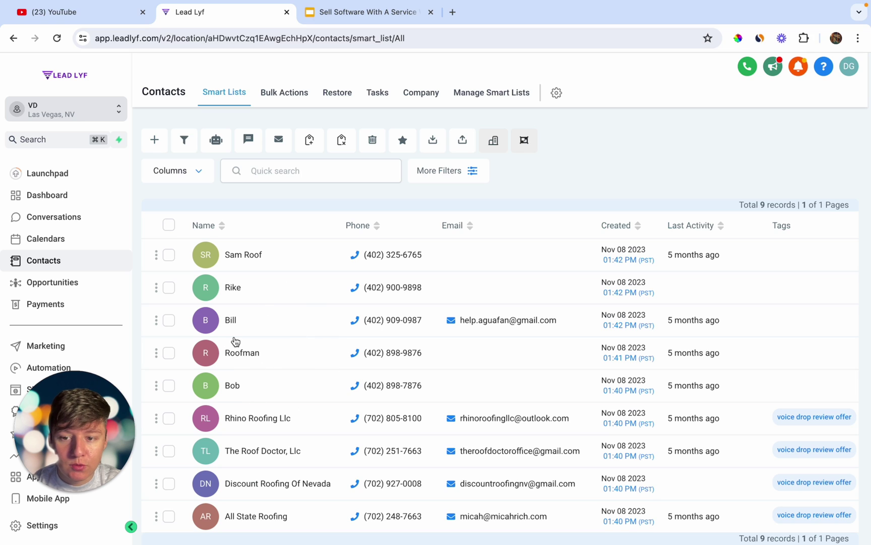
pyautogui.click(65, 217)
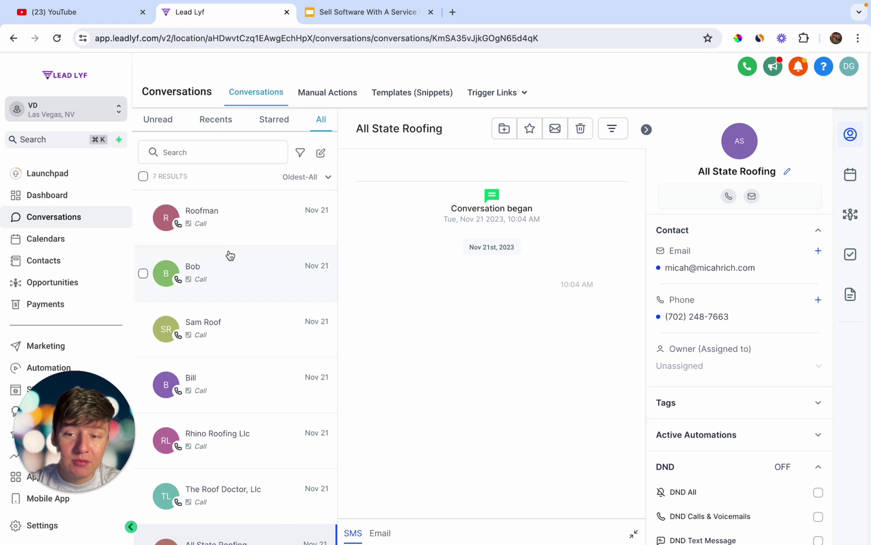